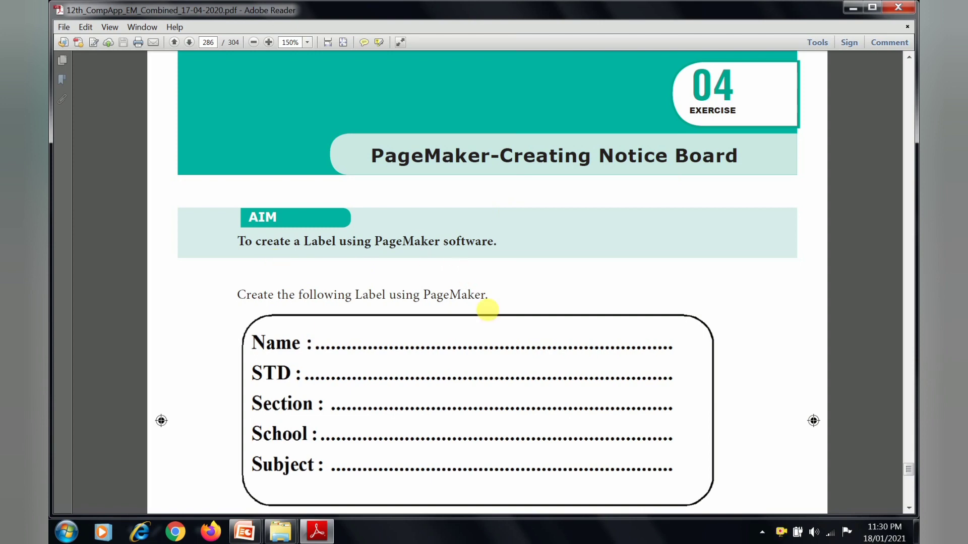
- Launch Adobe PageMaker 7.0 from the installed Adobe programs
scroll(507, 328, down, 1)
scroll(506, 329, down, 3)
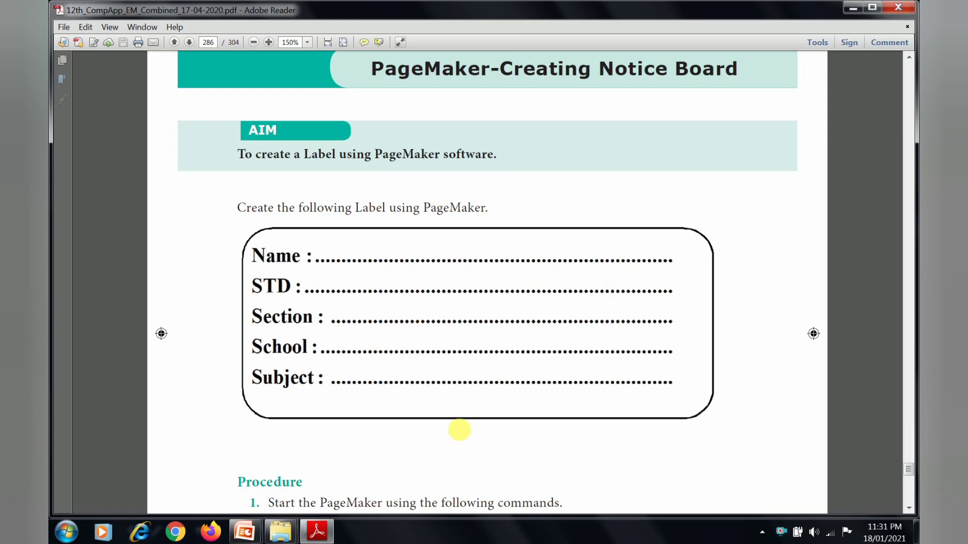
scroll(492, 382, down, 5)
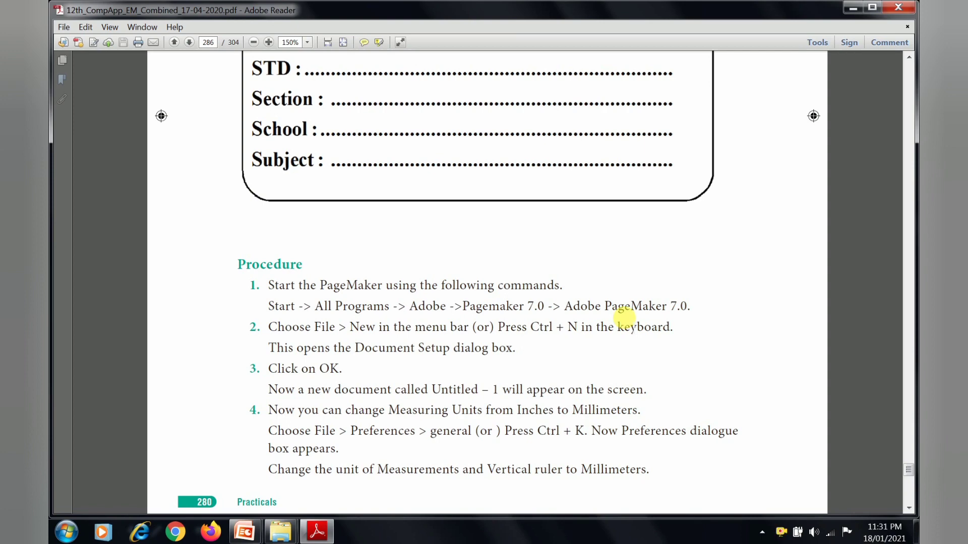
click(64, 535)
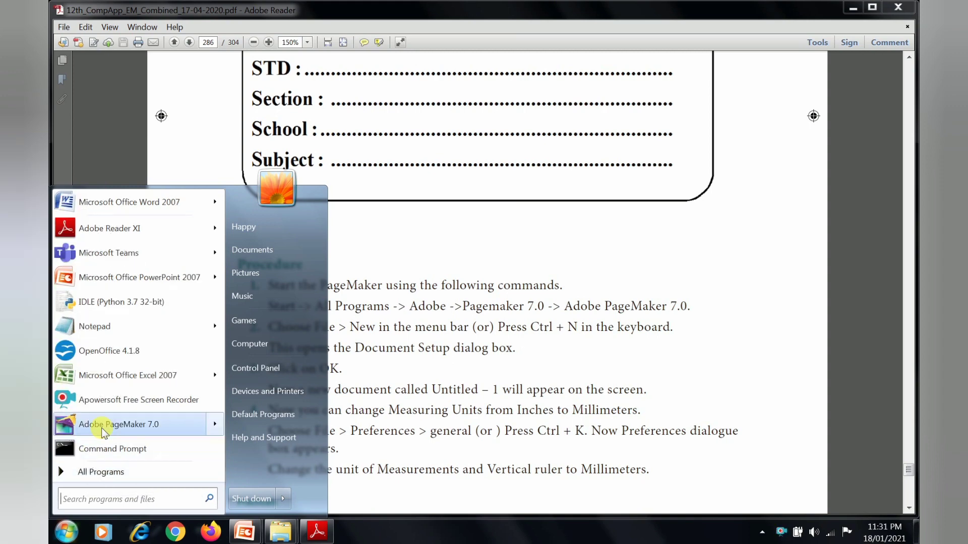
click(87, 470)
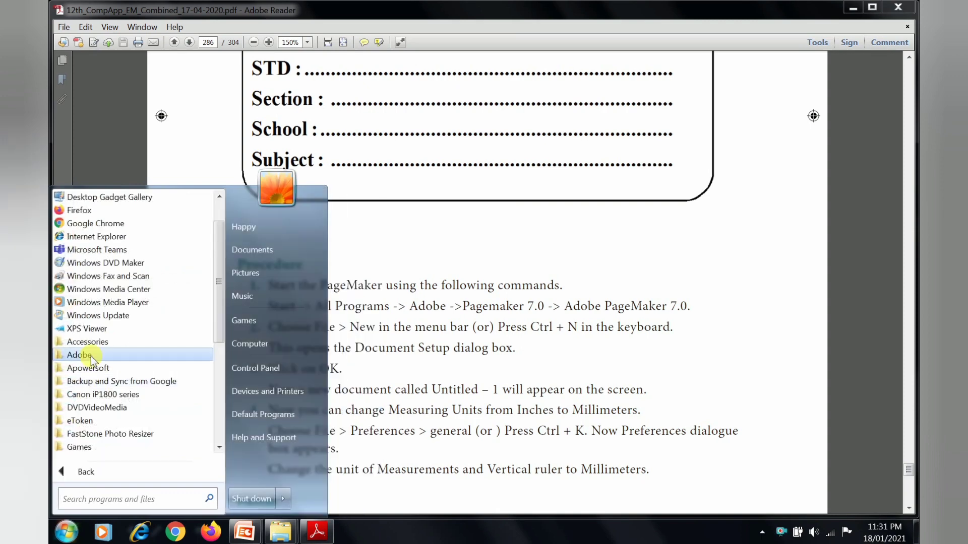
click(91, 356)
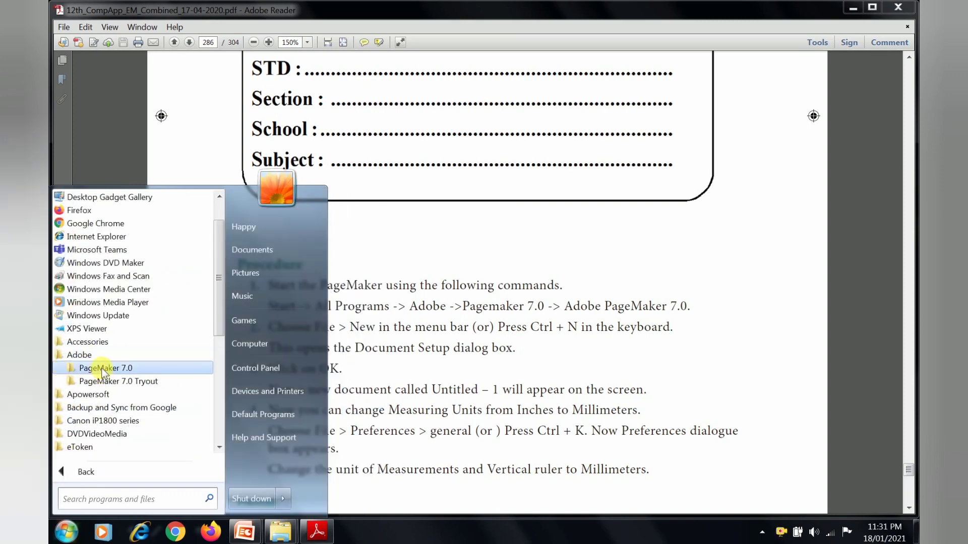
click(102, 369)
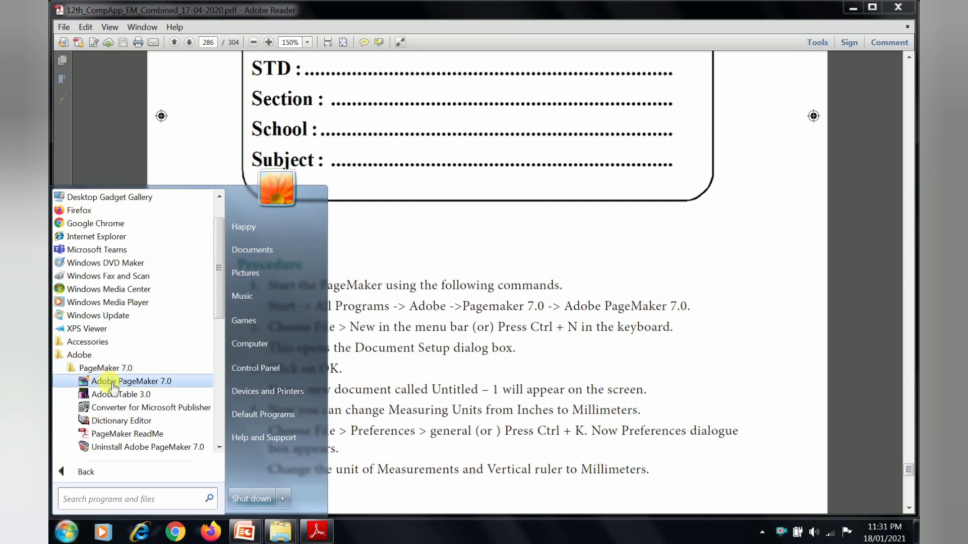
click(112, 384)
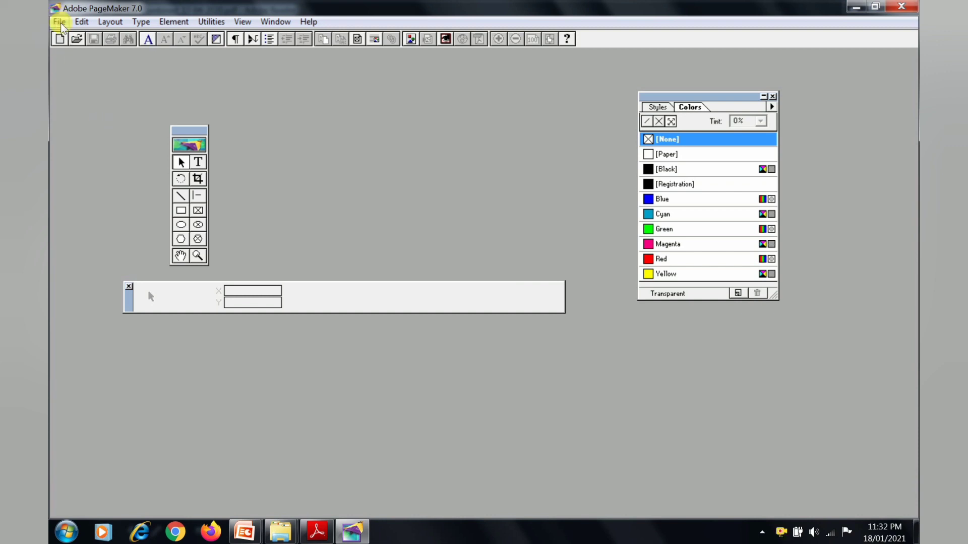
- Create a new single-page Letter document, 8.5 x 11 inches, accepting the default document setup
click(59, 21)
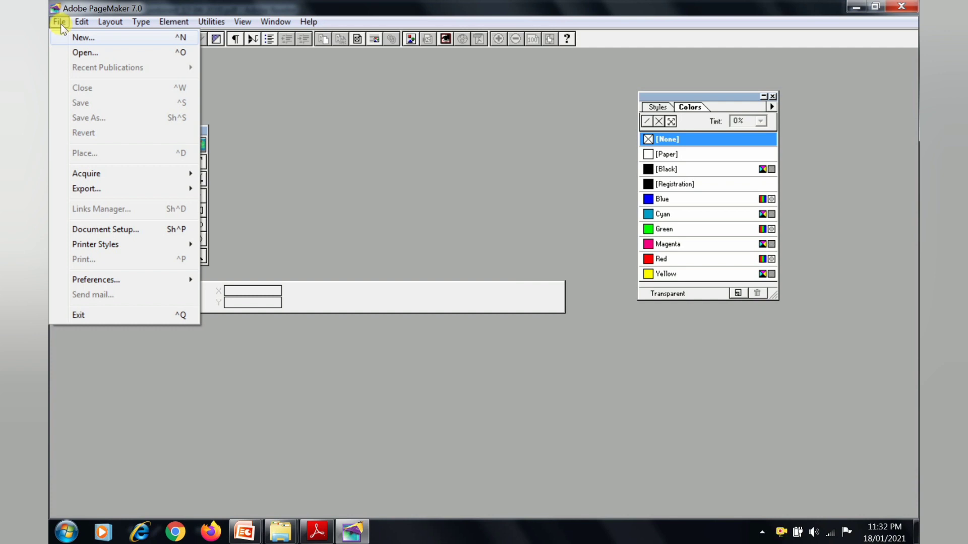
click(105, 229)
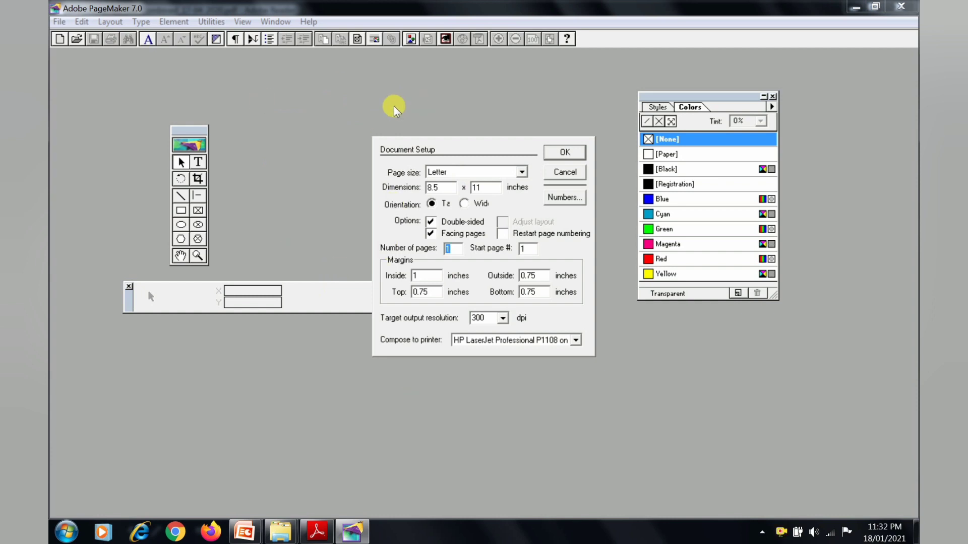
click(565, 152)
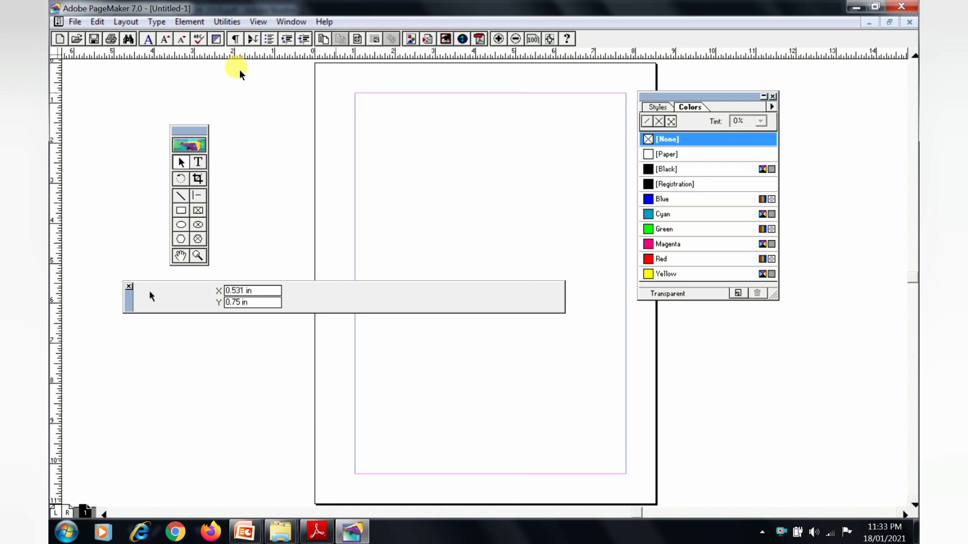
- In the general preferences, set the measurement unit to Millimeters
click(64, 17)
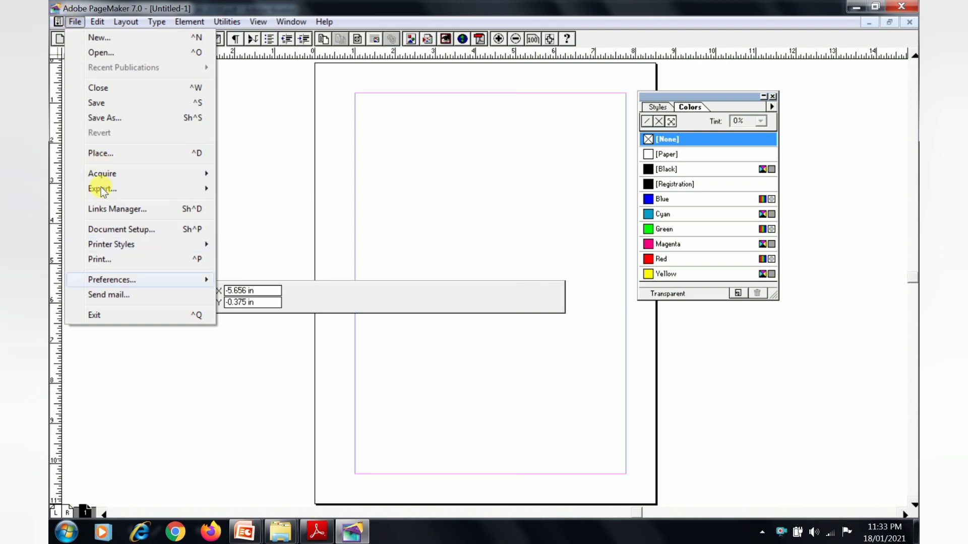
mouse_move(112, 280)
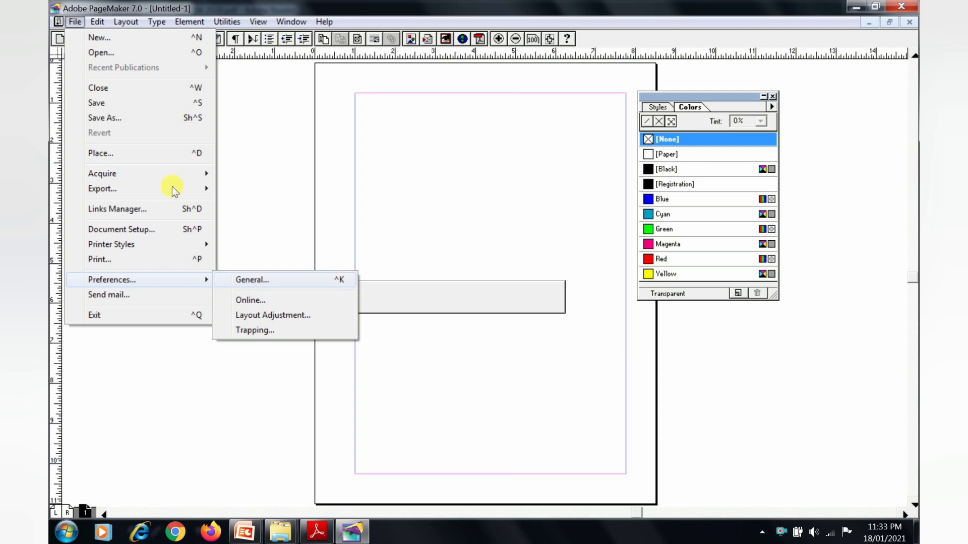
click(67, 18)
click(67, 19)
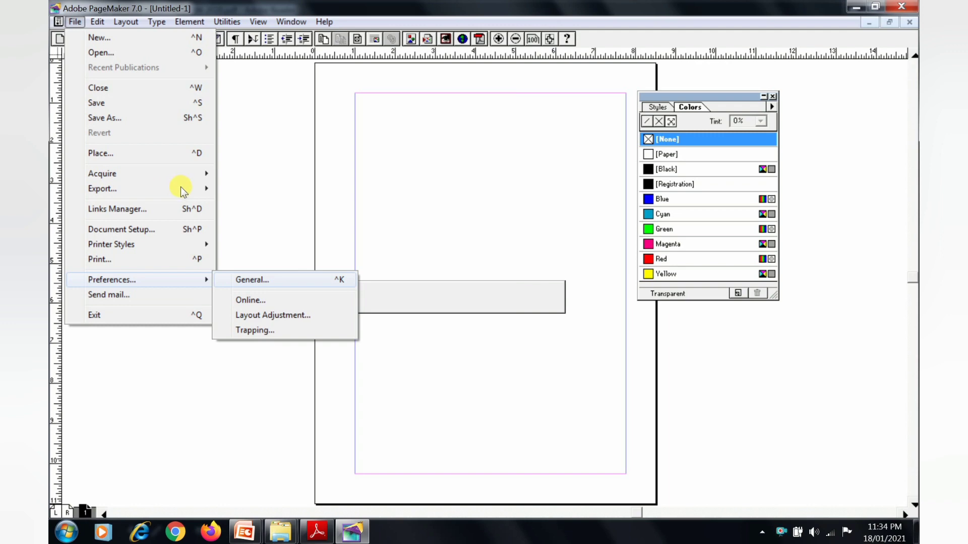
key(Return)
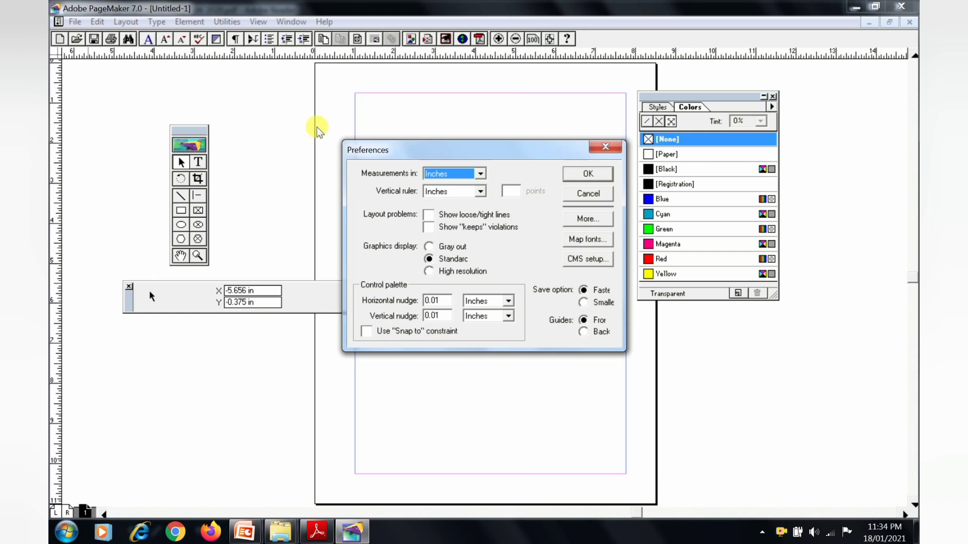
key(alt+Down)
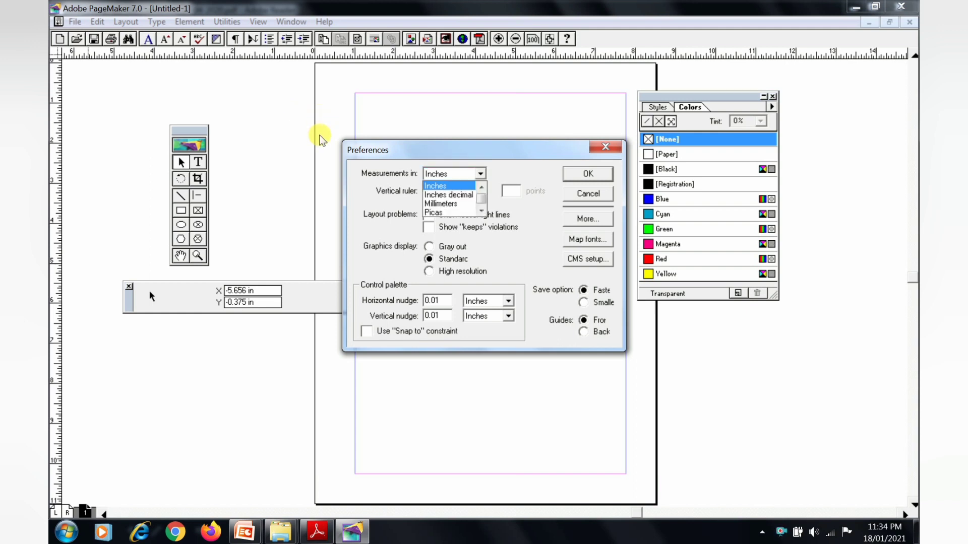
key(Down)
key(Down)
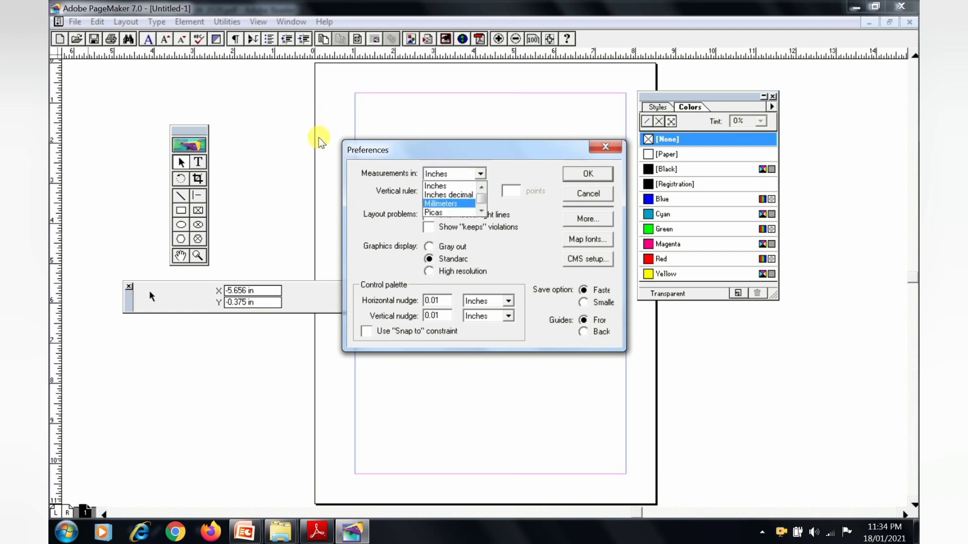
key(Return)
- Set the vertical ruler to Millimeters as well and apply the preferences
key(Tab)
key(alt+Down)
key(Down)
key(Down)
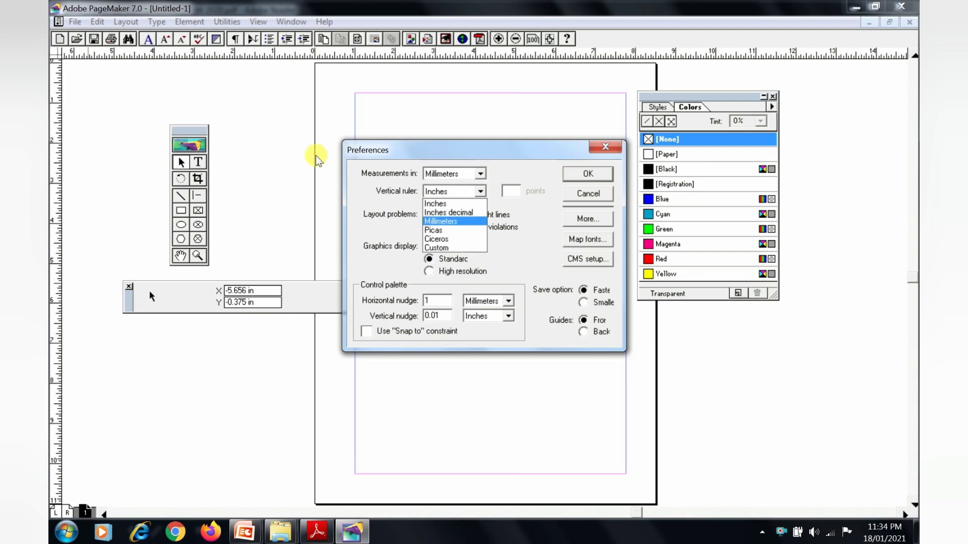
key(Return)
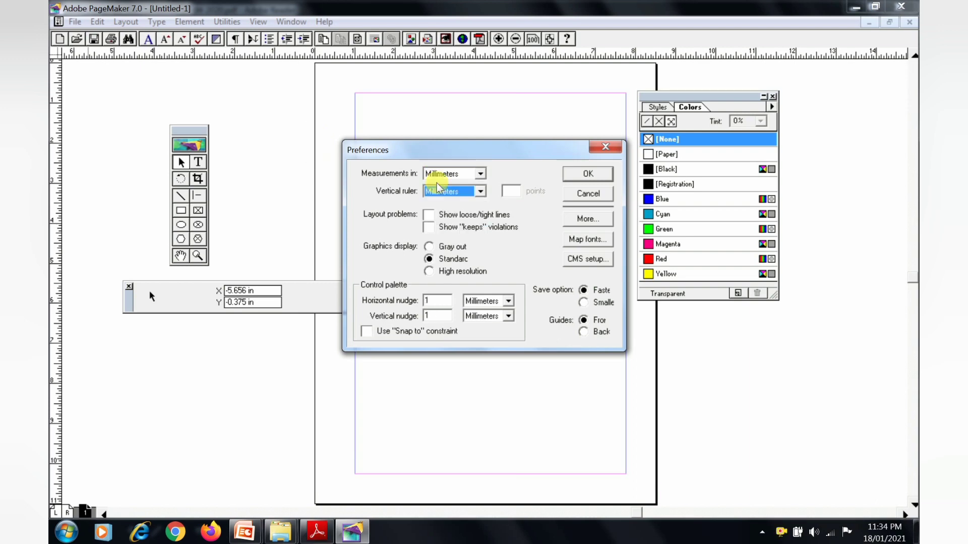
click(587, 174)
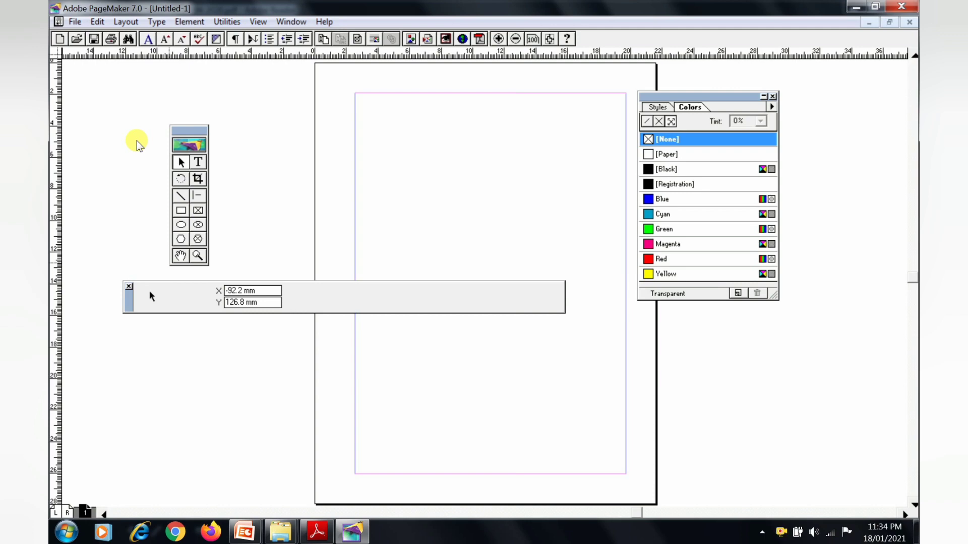
- Draw a rectangle inside the page margins and set its width to 100 mm and height to 40 mm
key(shift+F5)
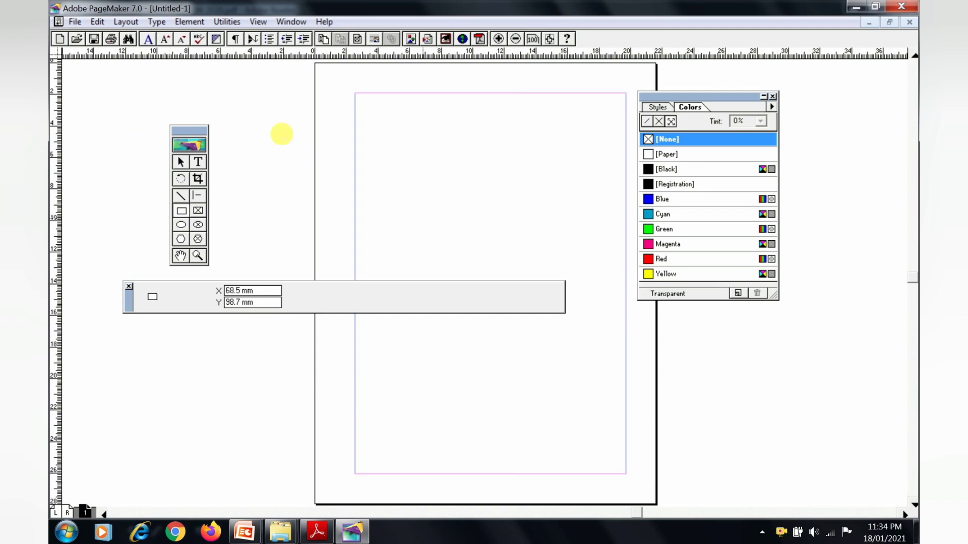
drag(399, 200, 584, 277)
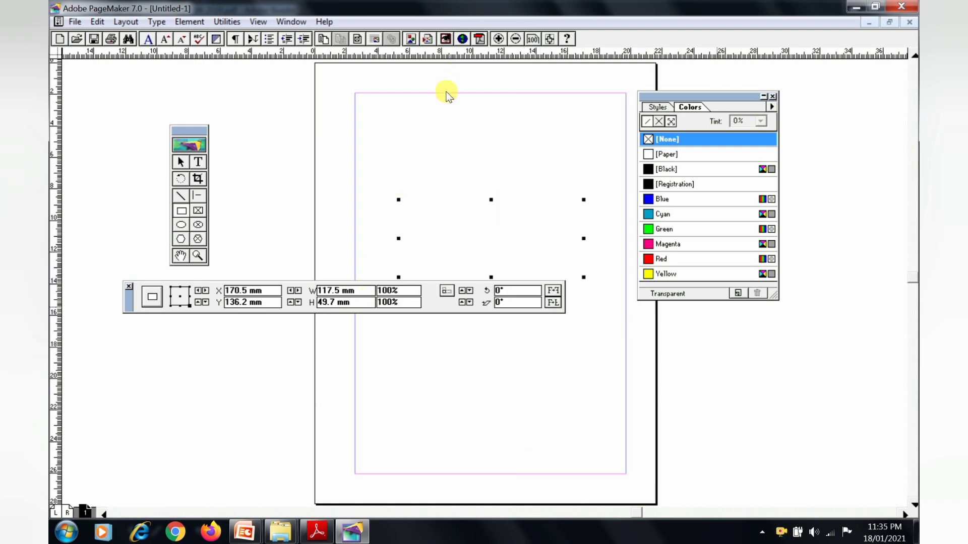
click(448, 114)
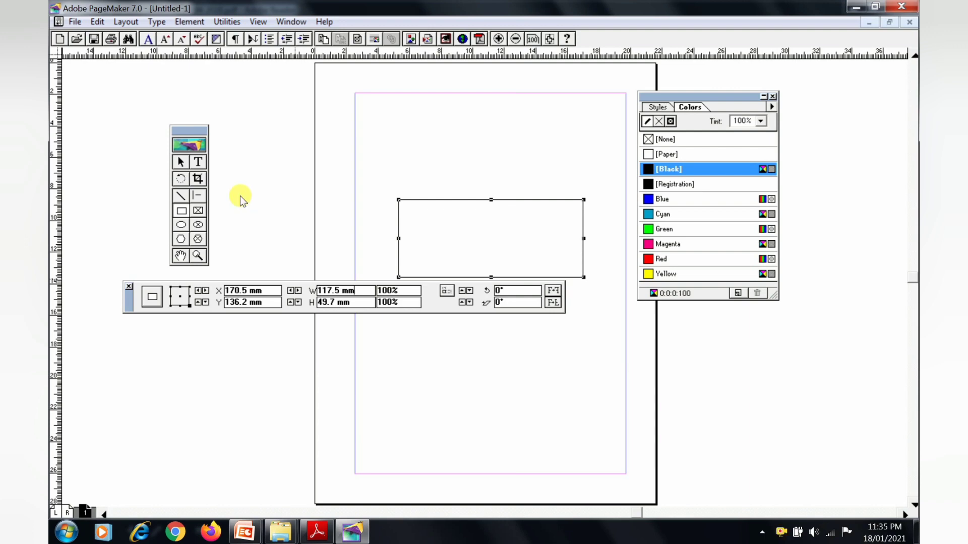
click(318, 295)
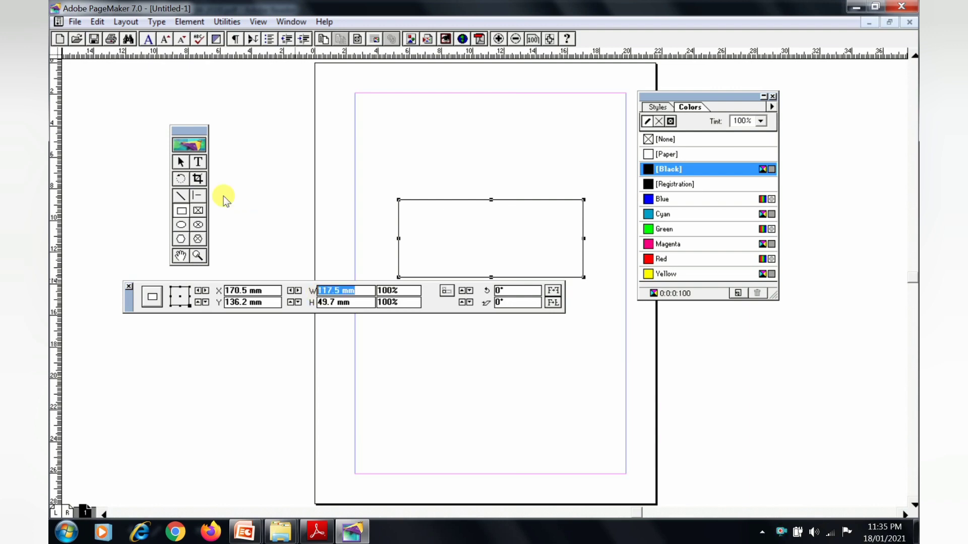
text(100)
key(Tab)
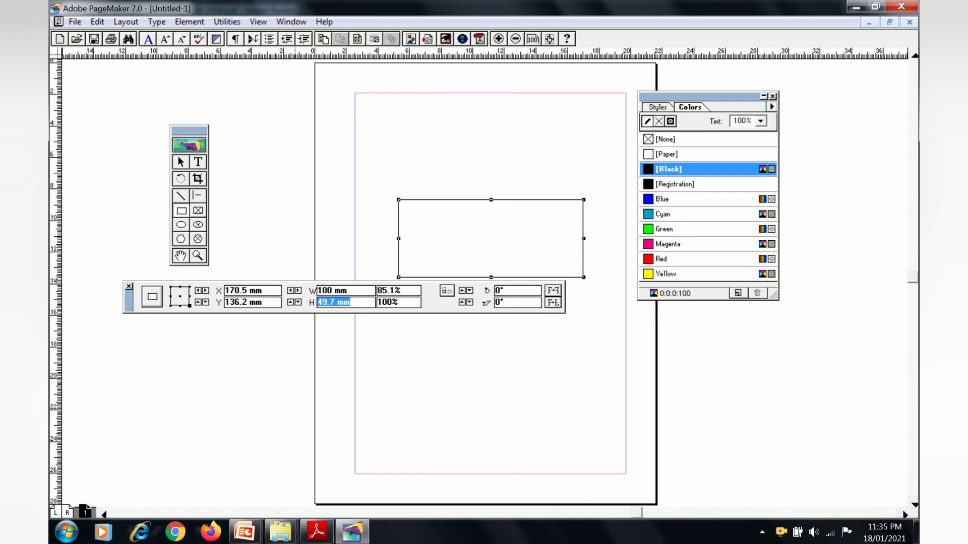
text(40)
key(Return)
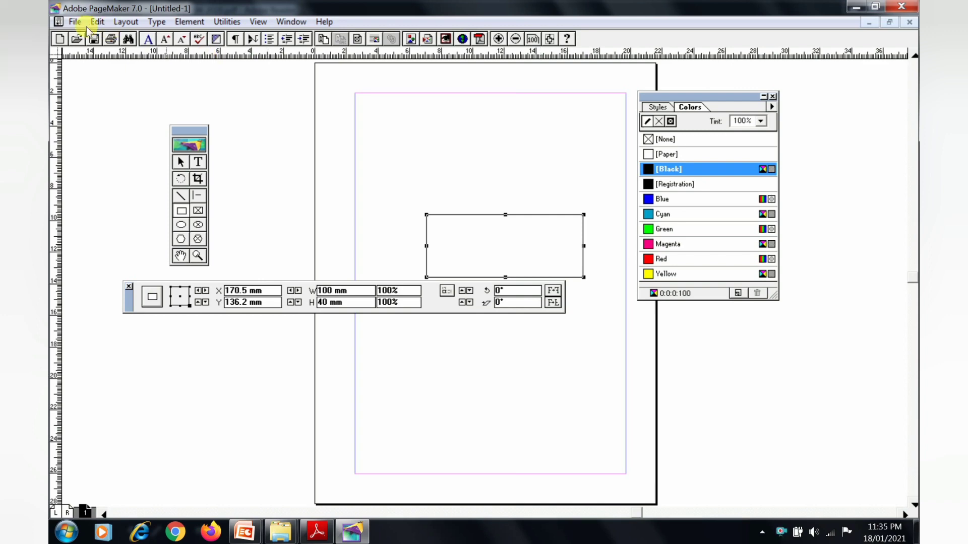
- Apply the fourth Rounded Corners style to the rectangle
click(190, 22)
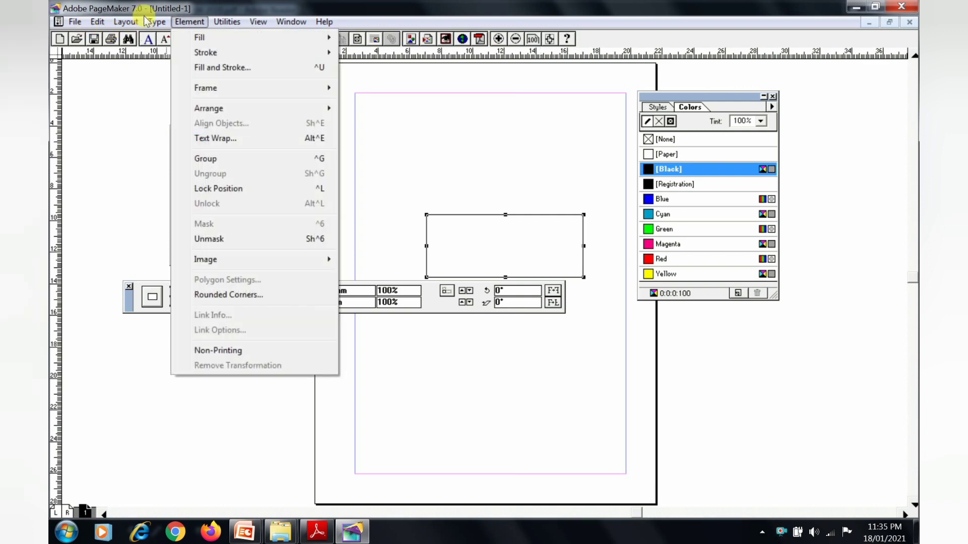
click(228, 295)
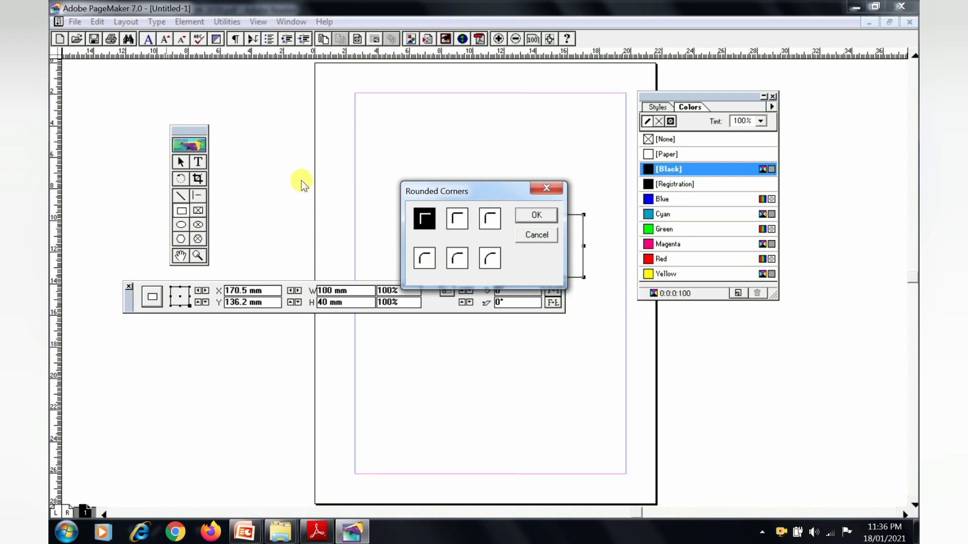
click(425, 258)
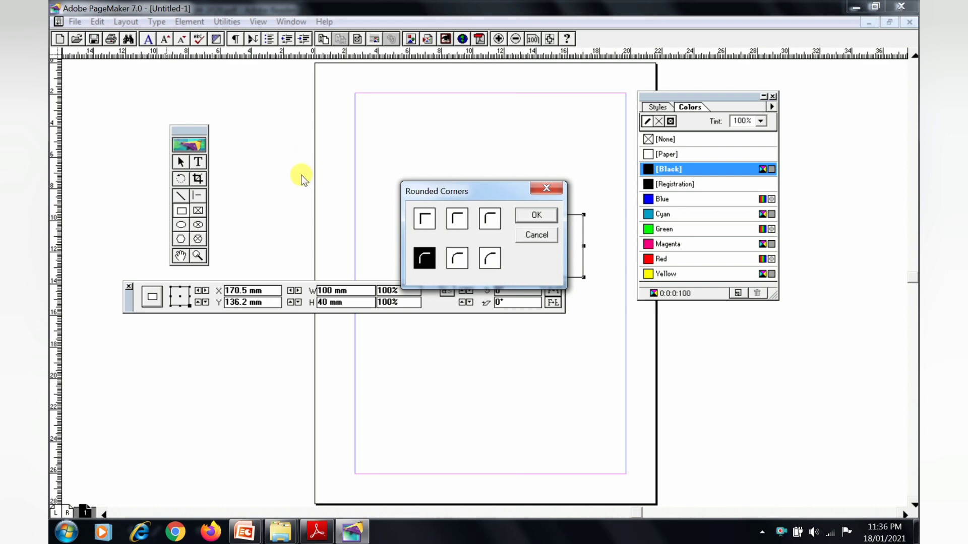
key(Return)
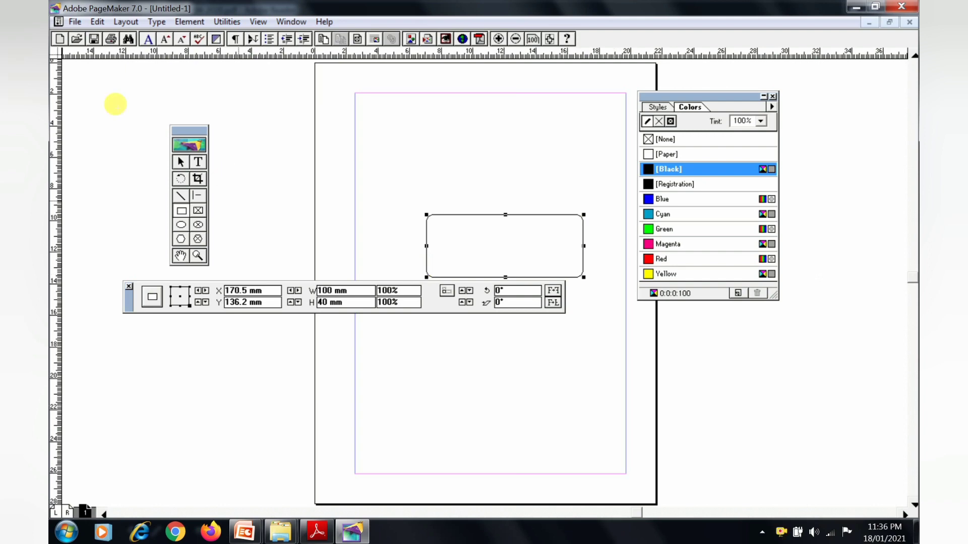
- Create a text block inside the rounded rectangle and enter the lines "Name :" and "STD :"
click(149, 109)
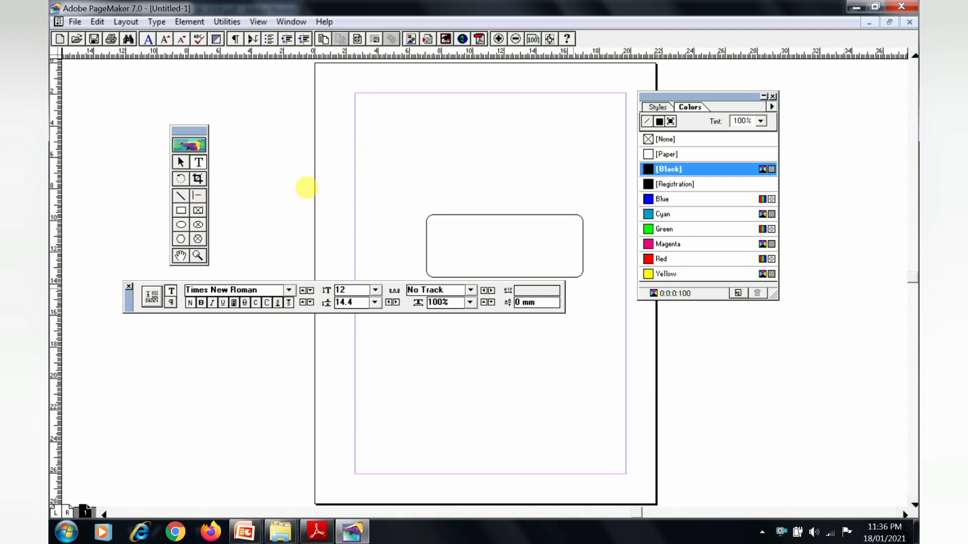
drag(432, 223, 574, 273)
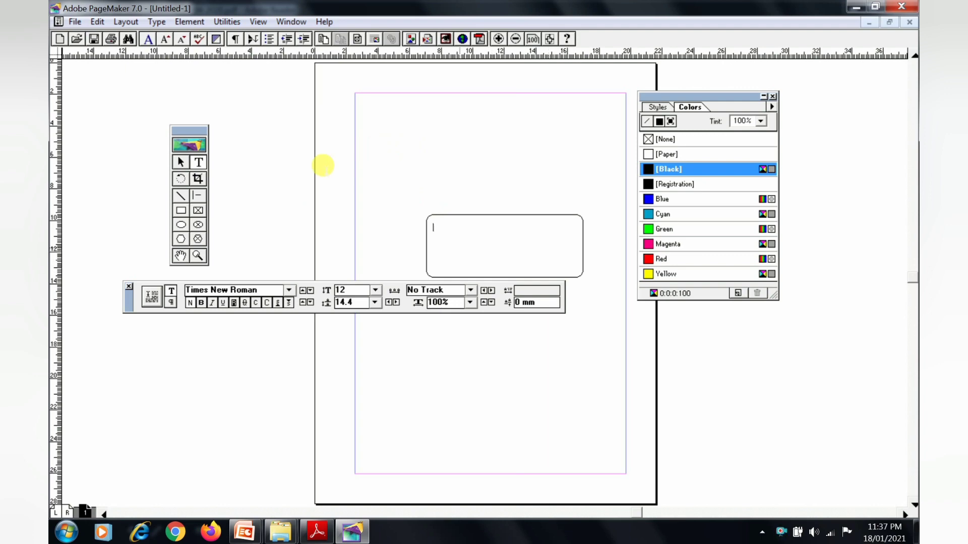
text(N)
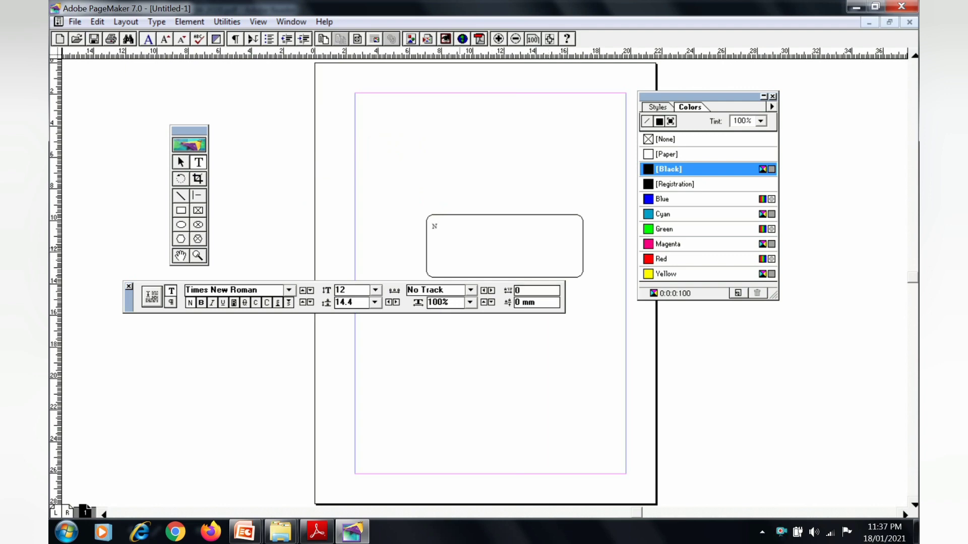
text(ame :)
key(Return)
text(STD :)
key(Return)
- Add the lines "Section :", "School :" and "Subject :" below the STD line in the label
text(S)
text(ect)
text(io)
text(n)
text( :)
text(S)
text(choo)
text(l)
text(Sub)
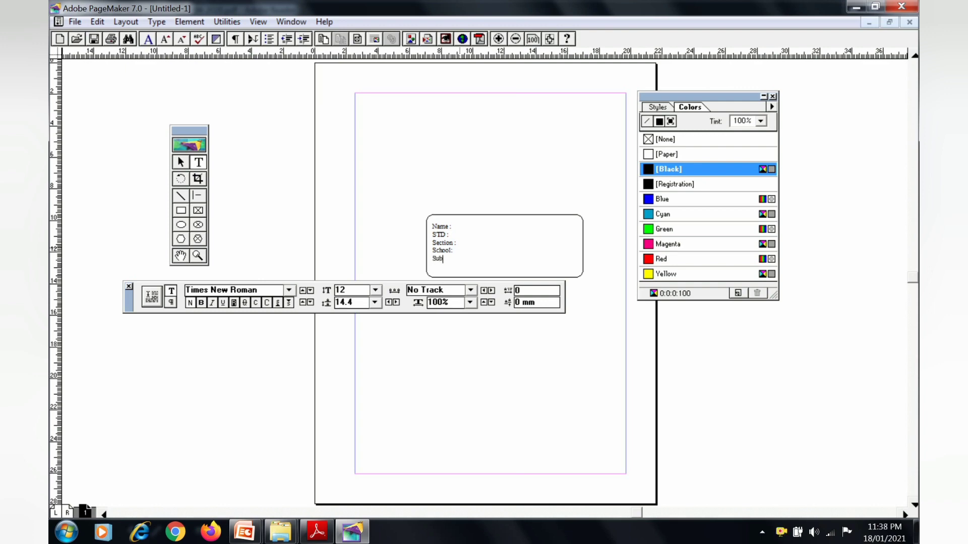
text(ject:)
key(Tab)
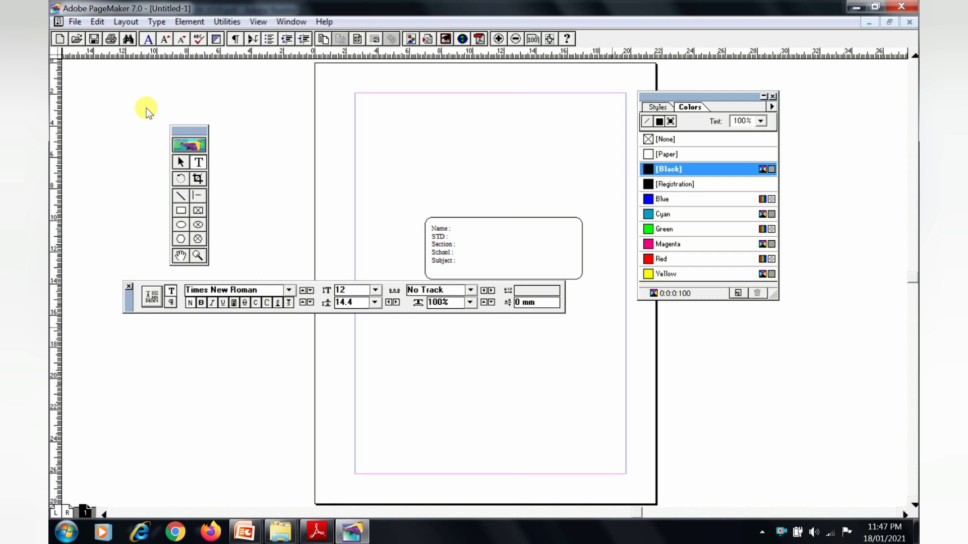
- Select all the label text and, in Indents/Tabs, set a tab position of 90 mm with the dotted leader
click(146, 108)
key(ctrl+a)
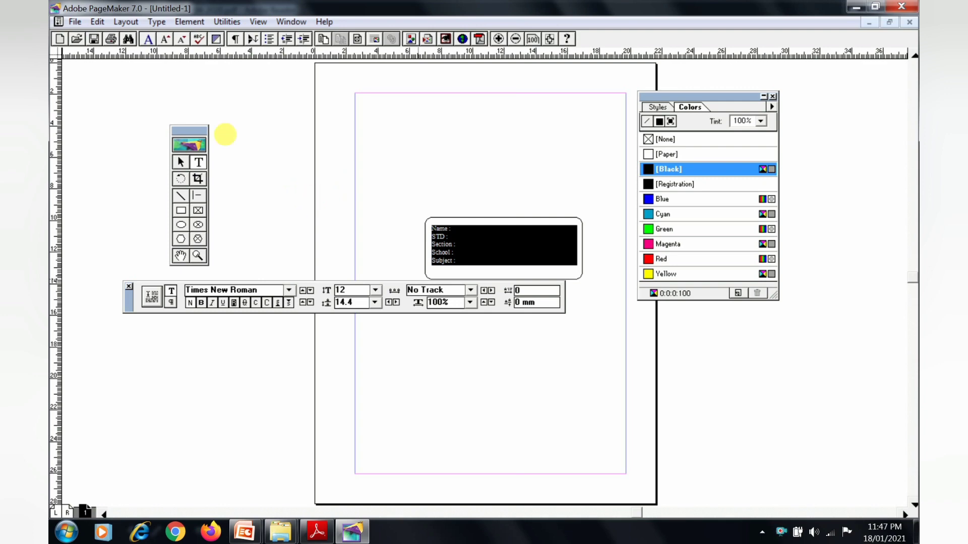
key(alt+t)
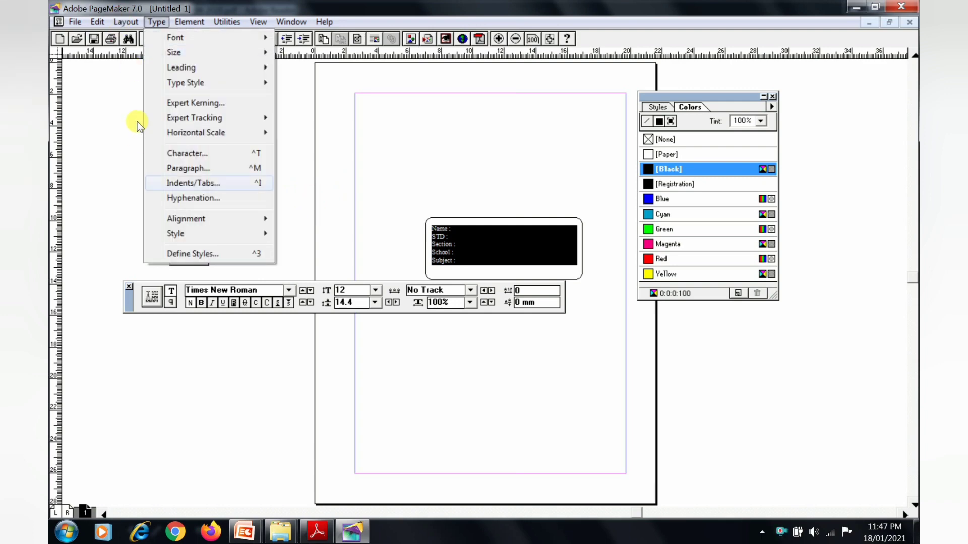
key(Return)
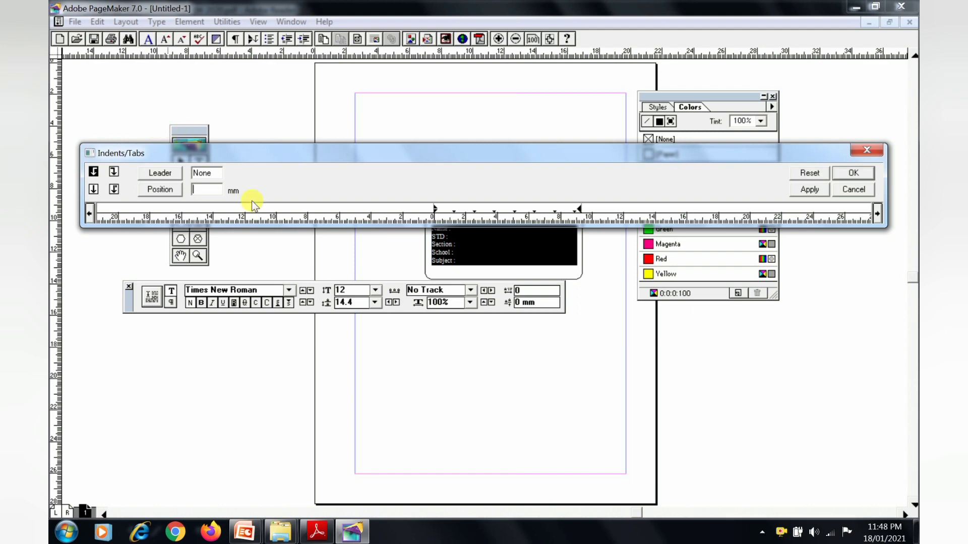
text(90)
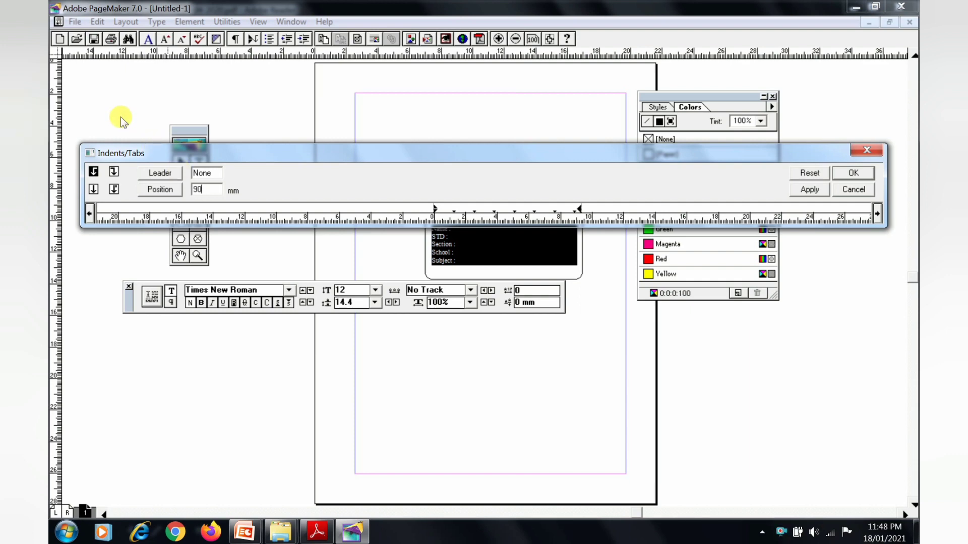
click(159, 173)
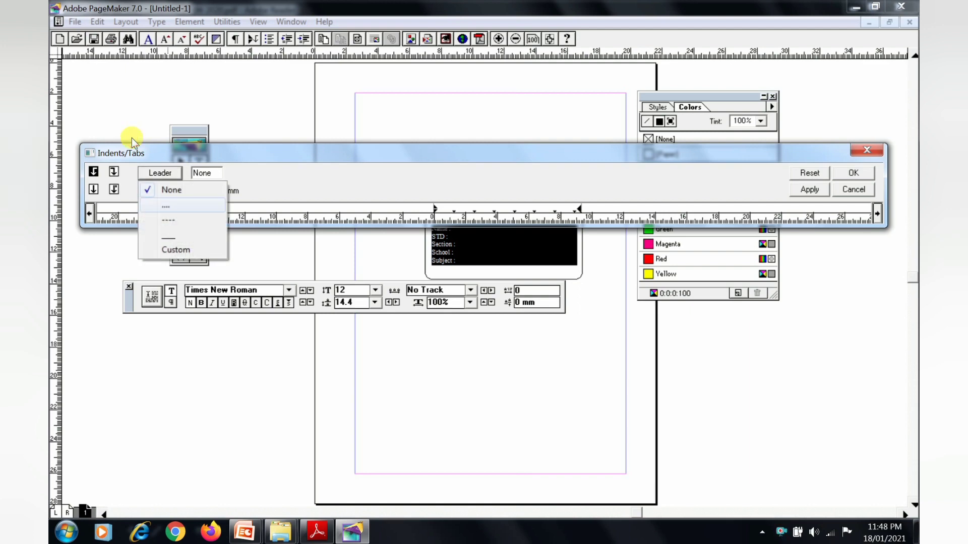
click(166, 206)
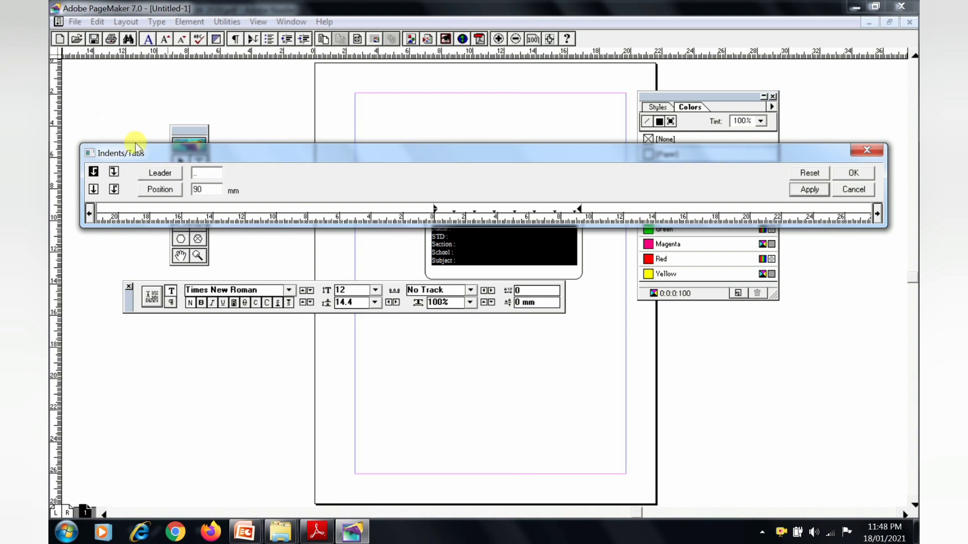
- Add the dotted-leader tab stop at 90 mm, apply it to all five label lines, and deselect the text
click(160, 189)
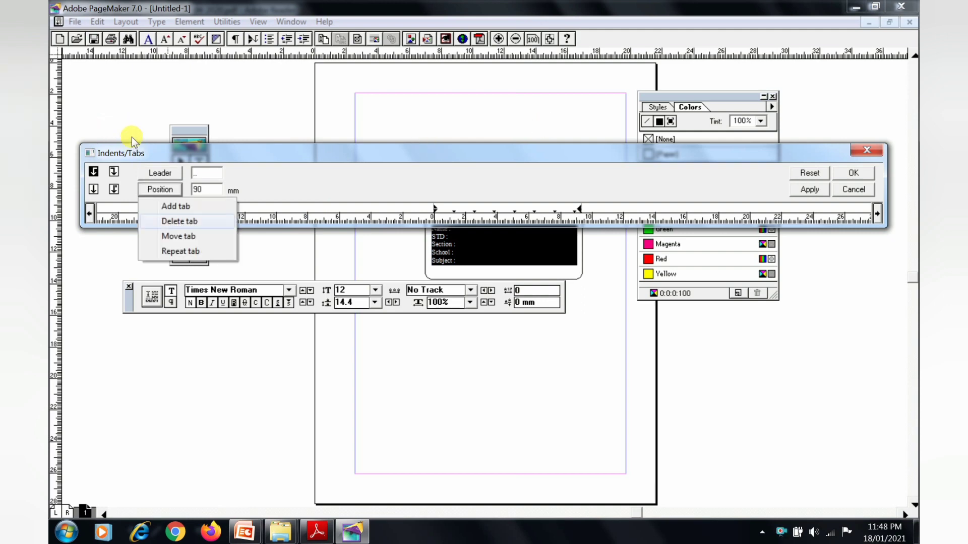
click(175, 206)
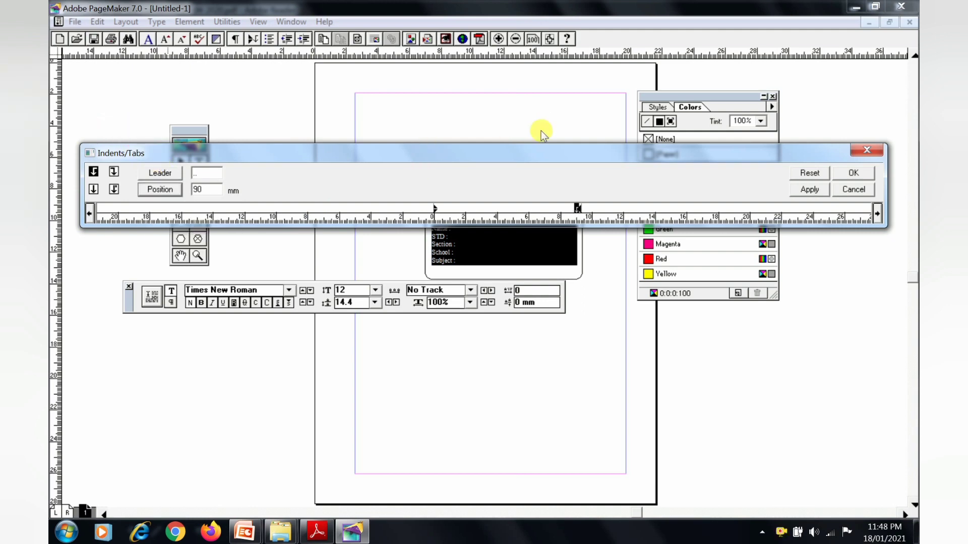
click(806, 190)
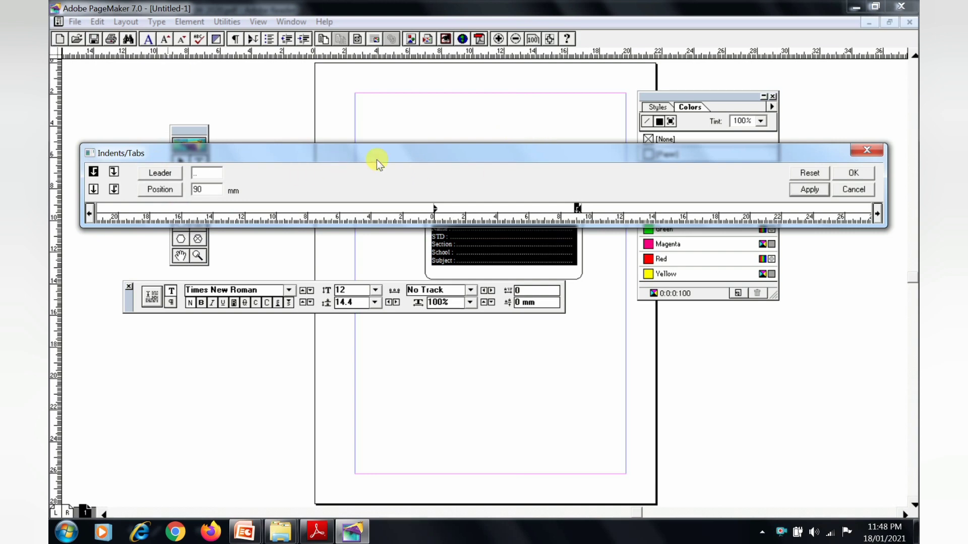
click(160, 190)
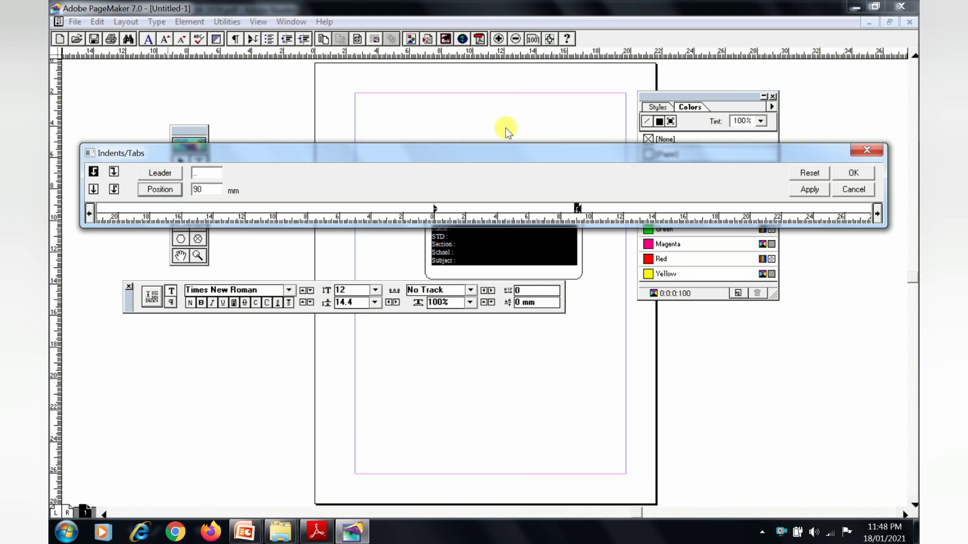
click(810, 189)
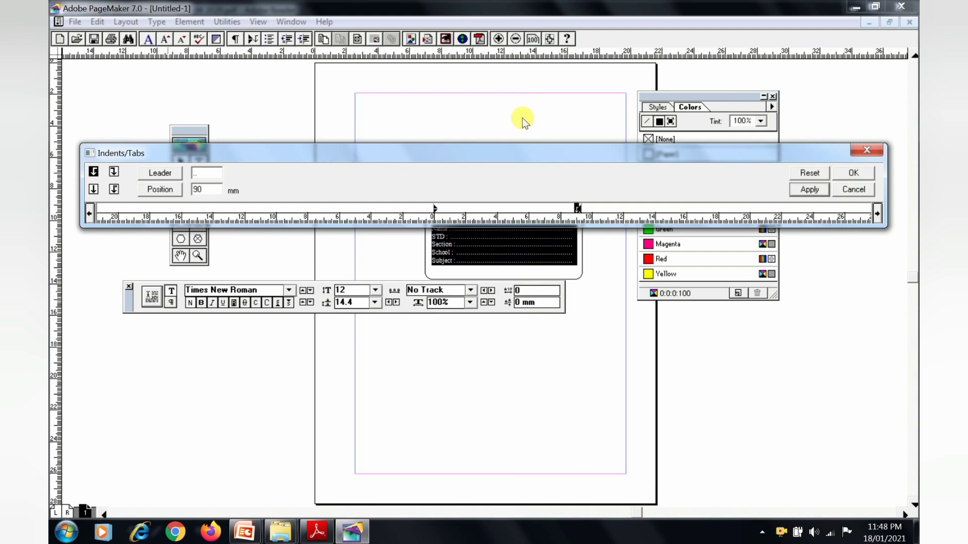
click(853, 173)
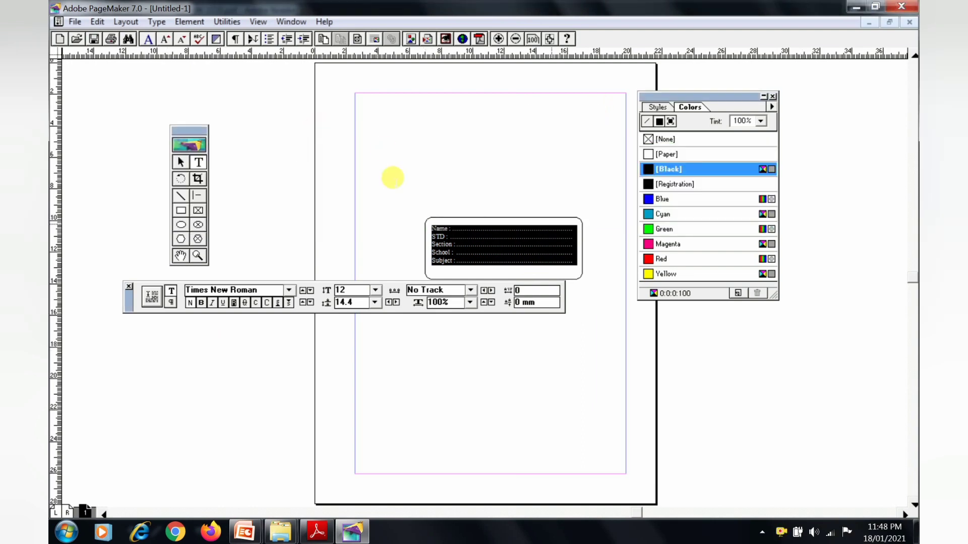
click(373, 183)
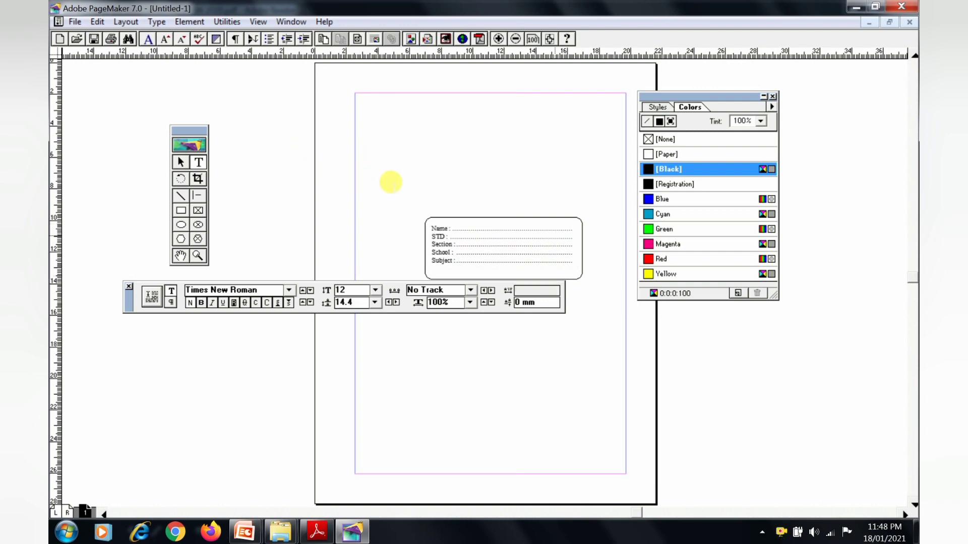